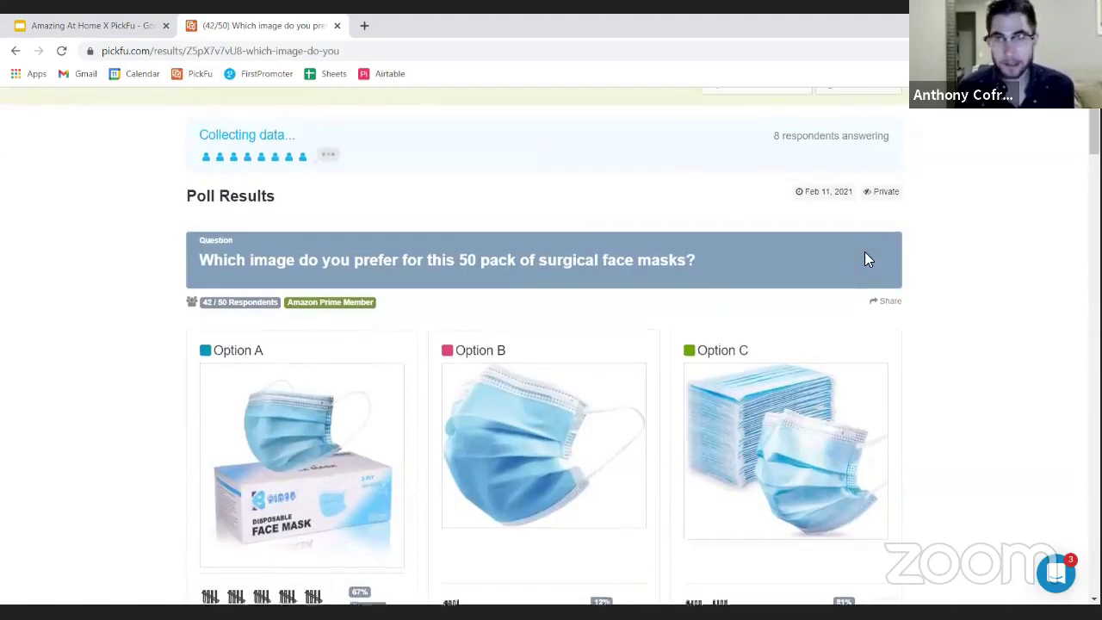
pyautogui.scroll(1, 865, 252)
pyautogui.click(763, 159)
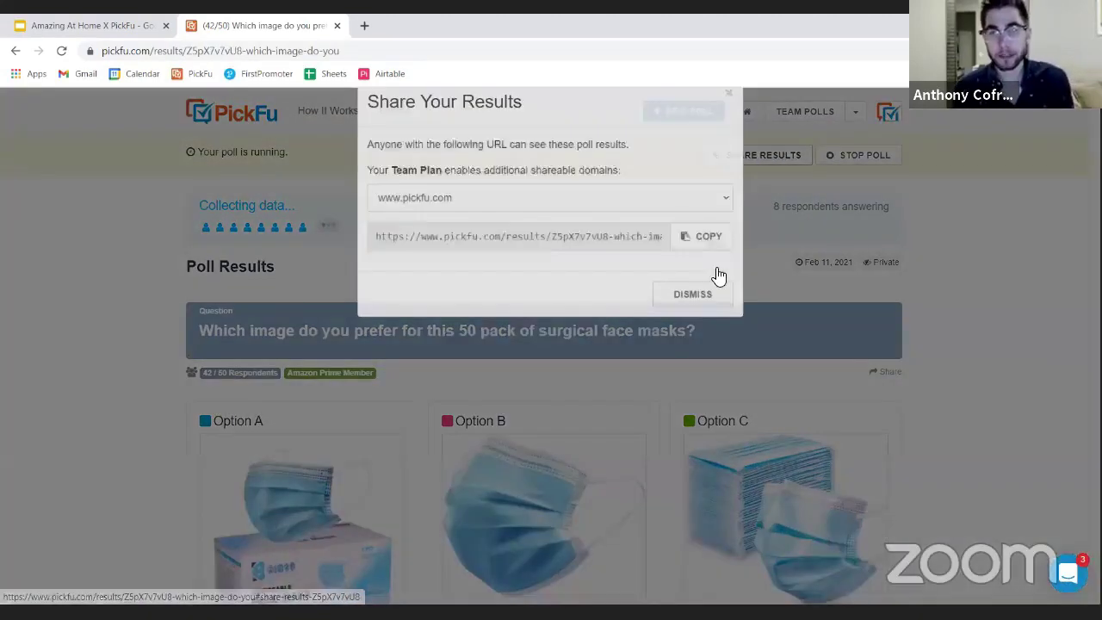
pyautogui.click(711, 270)
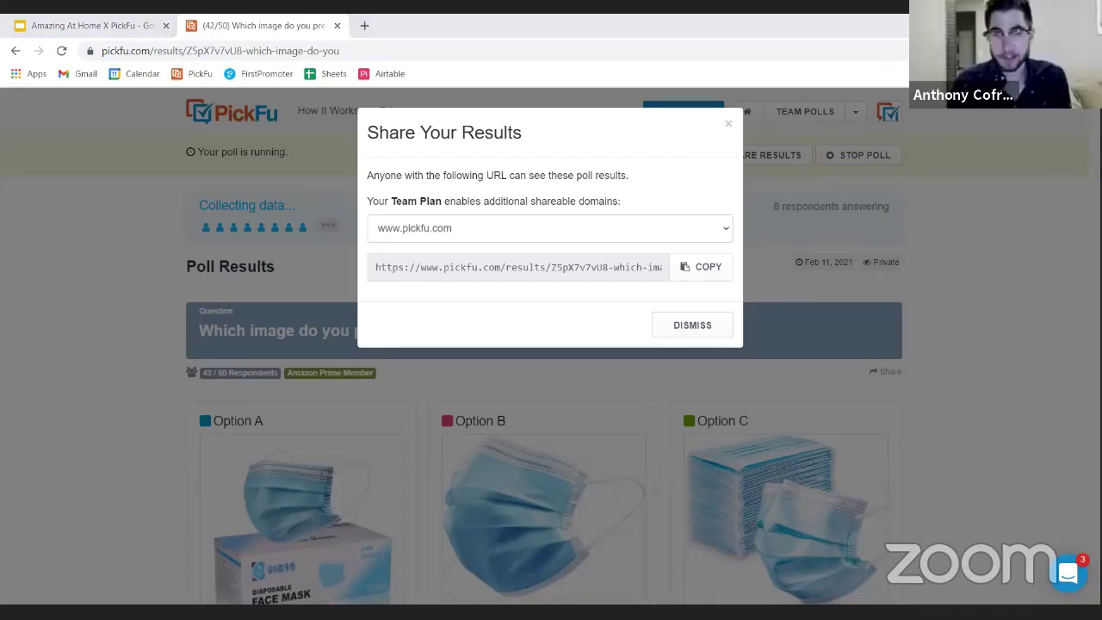
pyautogui.click(915, 301)
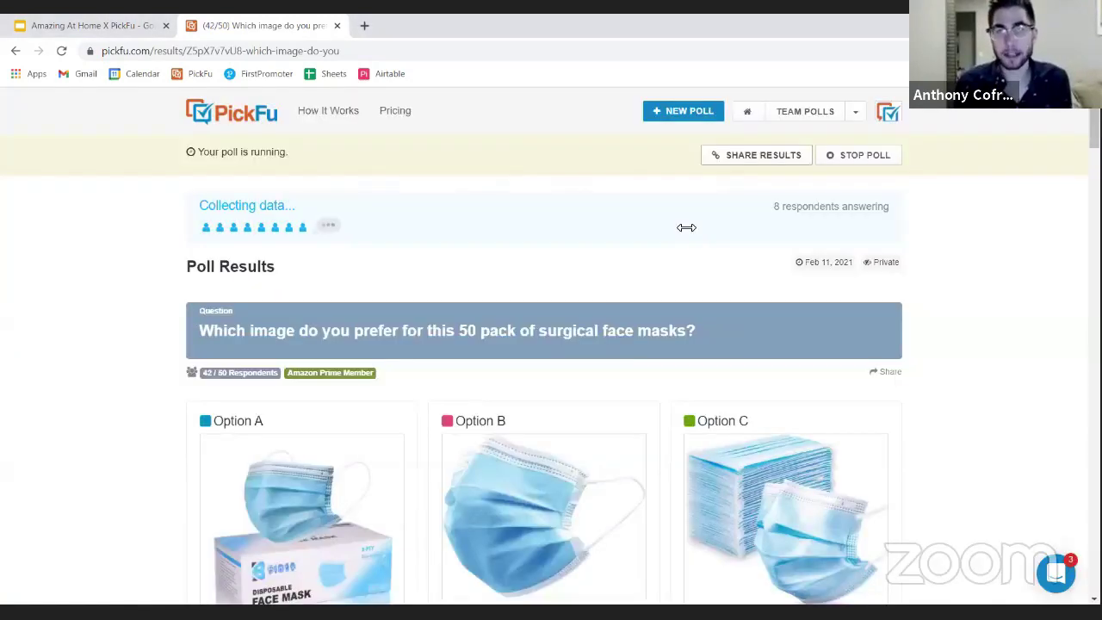
# Compare the votes for the three mask images and examine the written responses with their respondents' demographic details
pyautogui.scroll(-2, 725, 262)
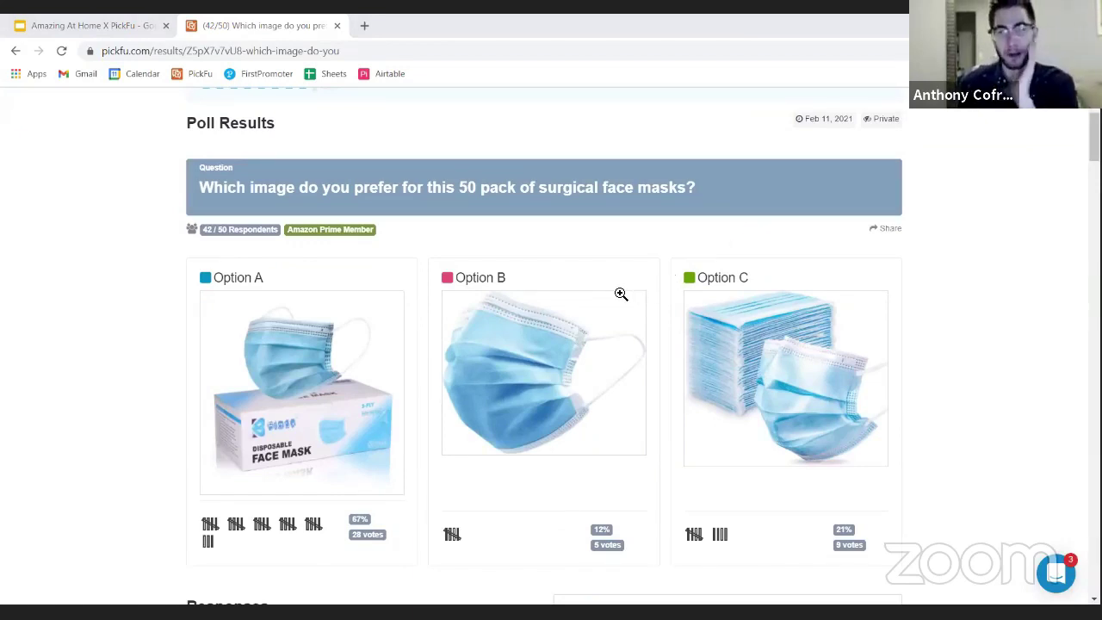
pyautogui.scroll(-3, 592, 341)
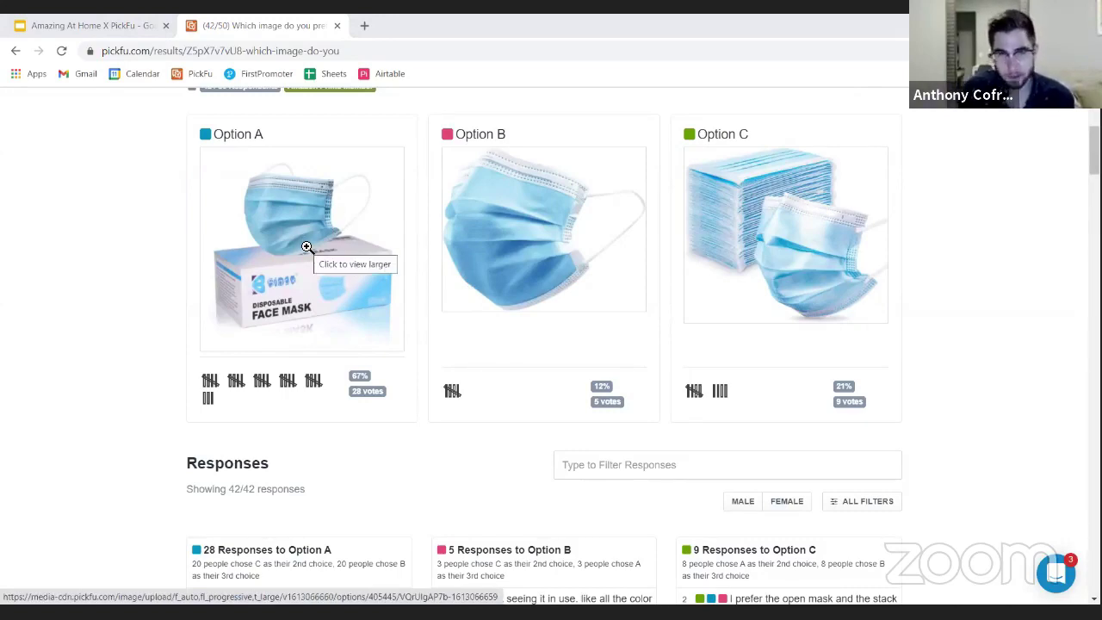
pyautogui.scroll(-3, 381, 372)
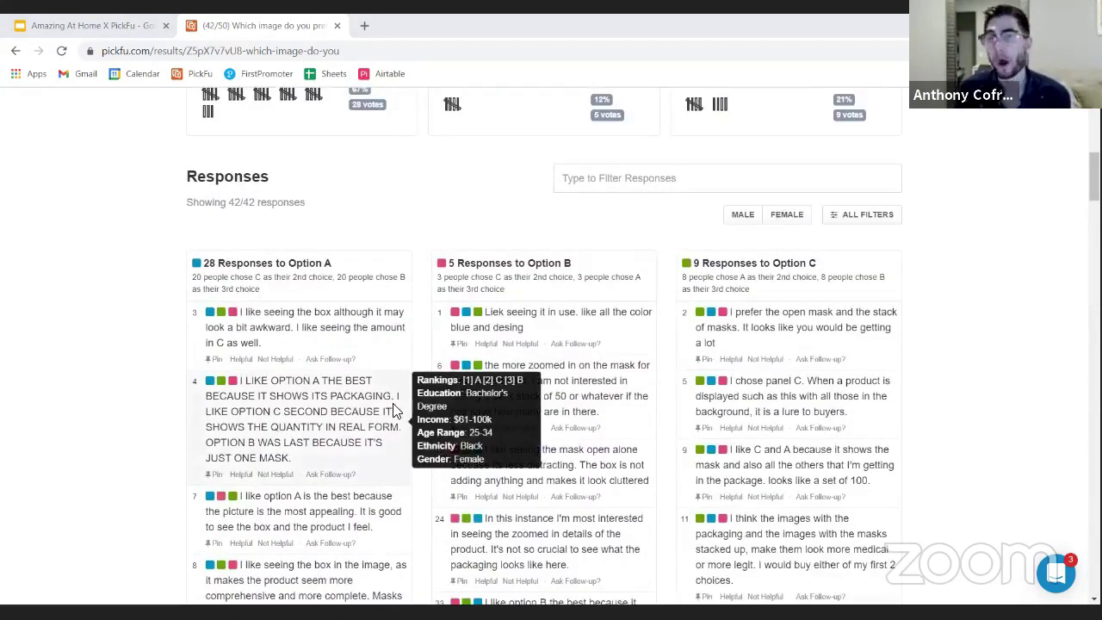
pyautogui.moveTo(314, 394)
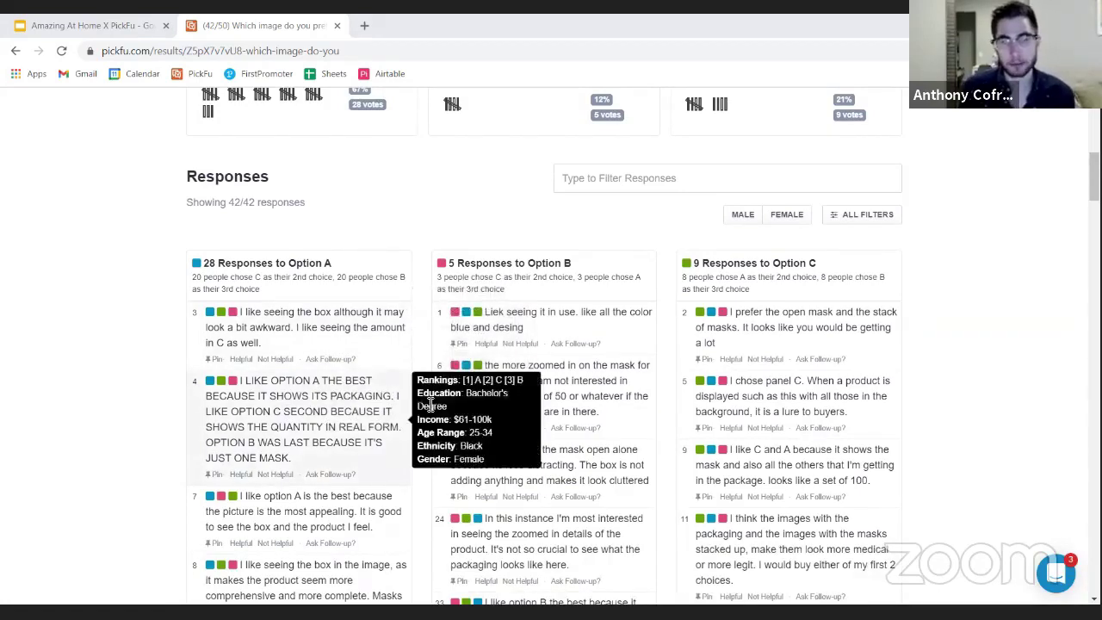
pyautogui.moveTo(315, 343)
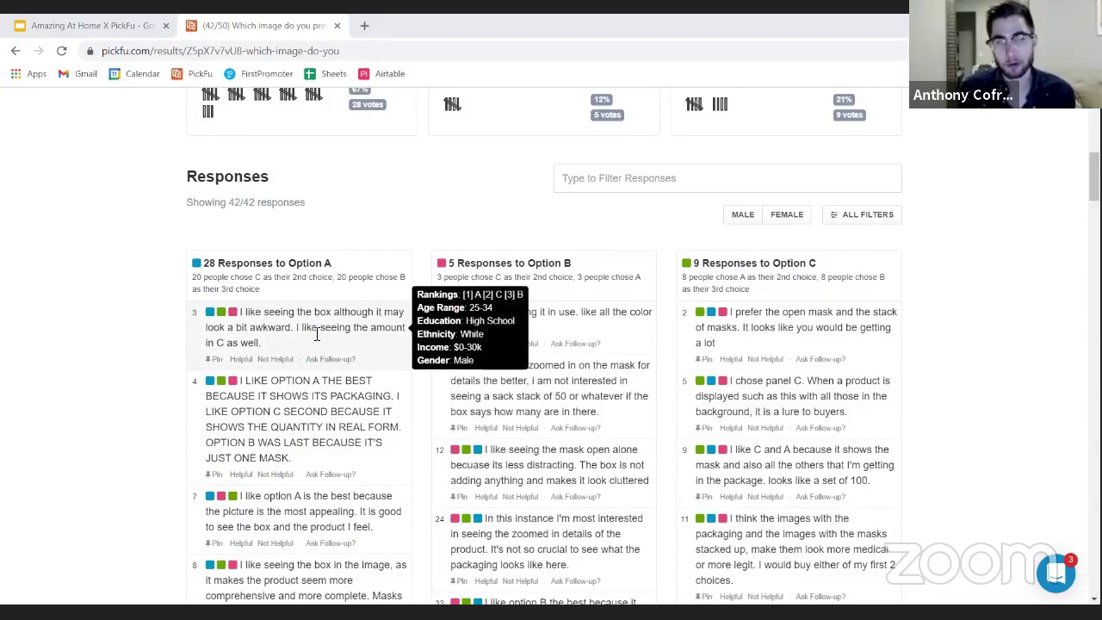
pyautogui.moveTo(525, 397)
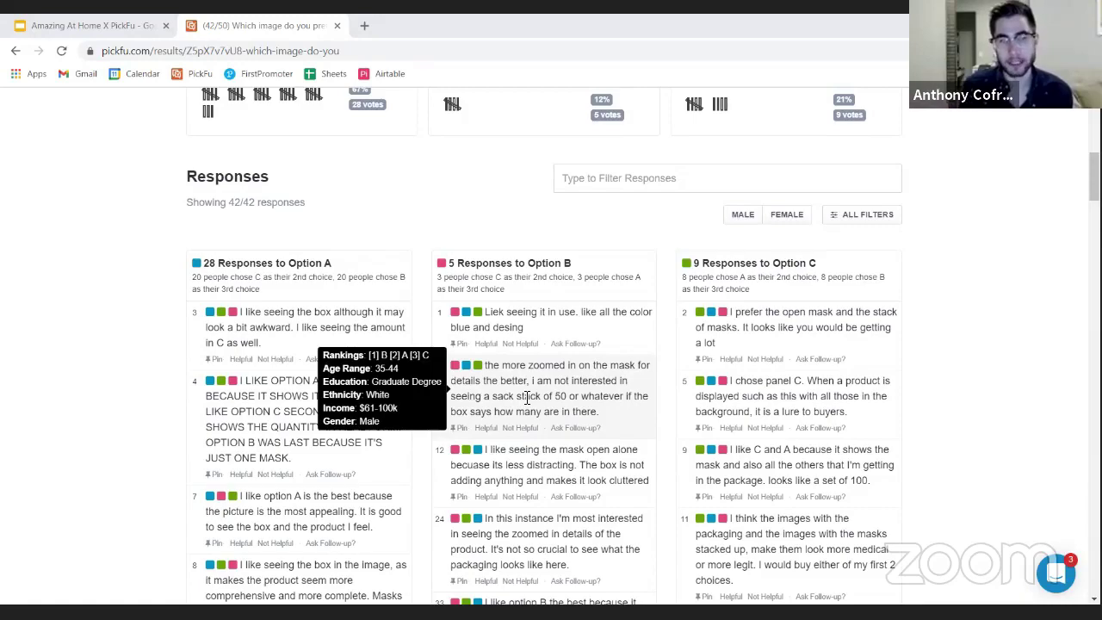
# Pin response 12 for Option B and responses 4 and 8 for Option A
pyautogui.scroll(-1, 586, 392)
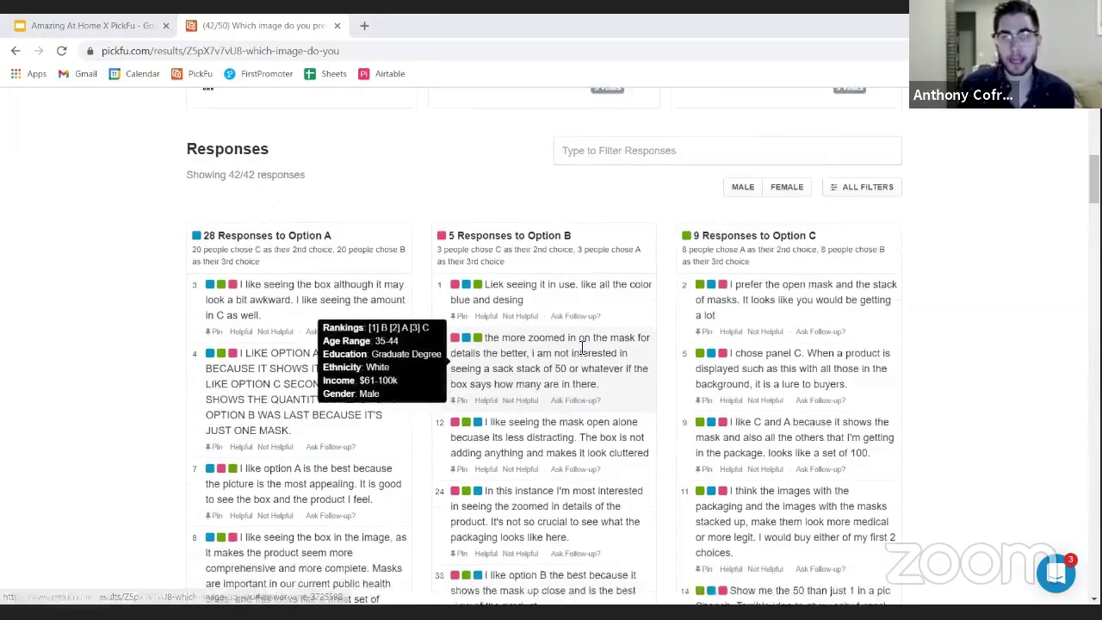
pyautogui.scroll(-5, 553, 382)
pyautogui.scroll(4, 615, 443)
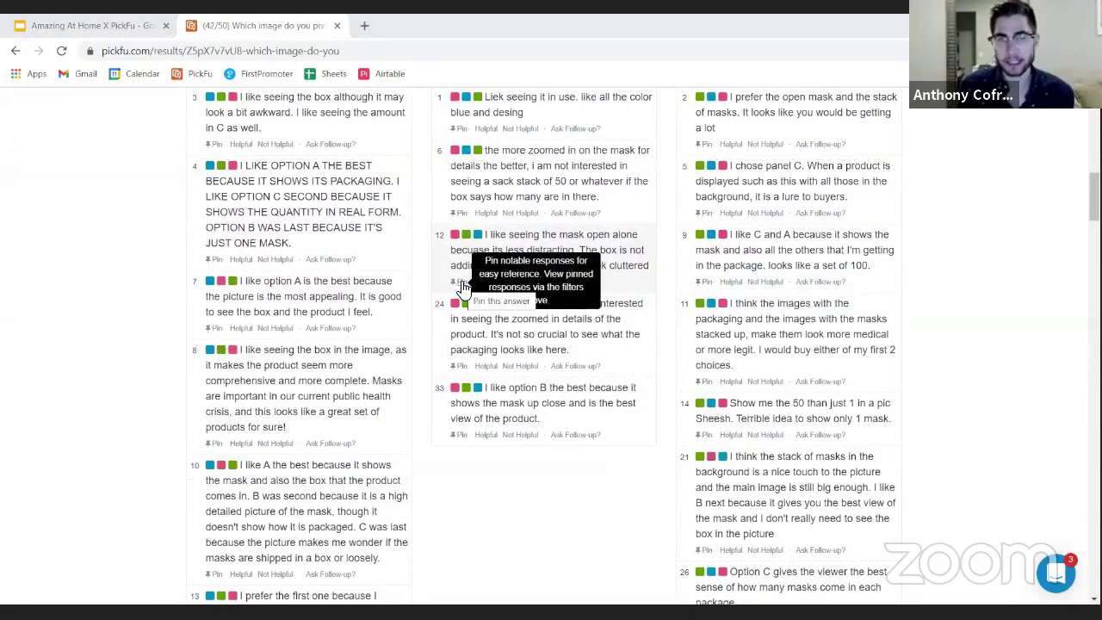
pyautogui.click(459, 283)
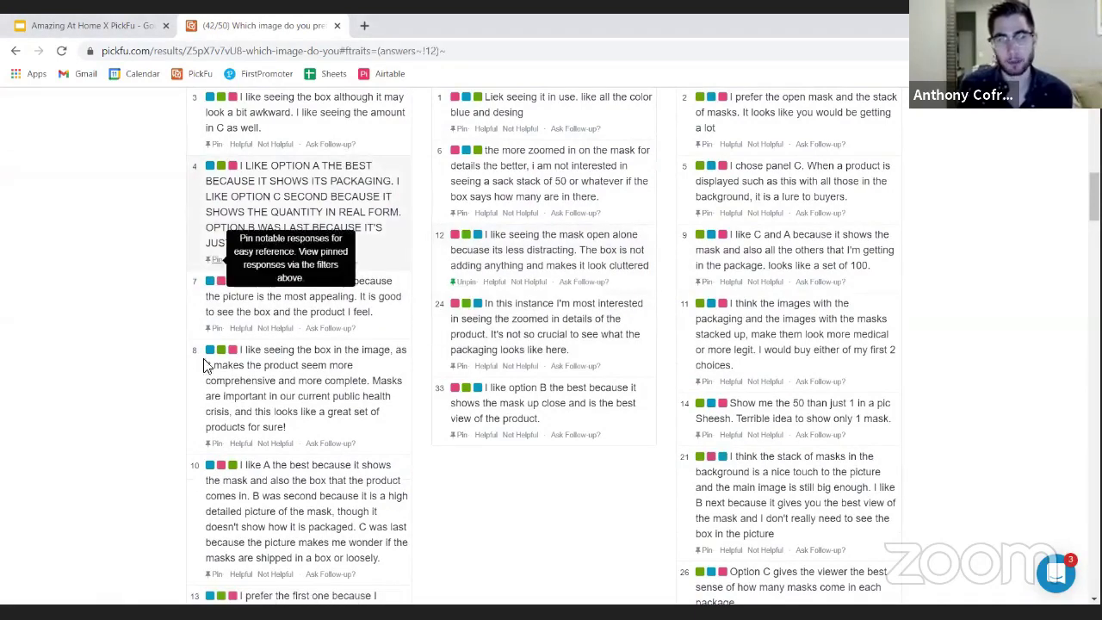
pyautogui.click(212, 443)
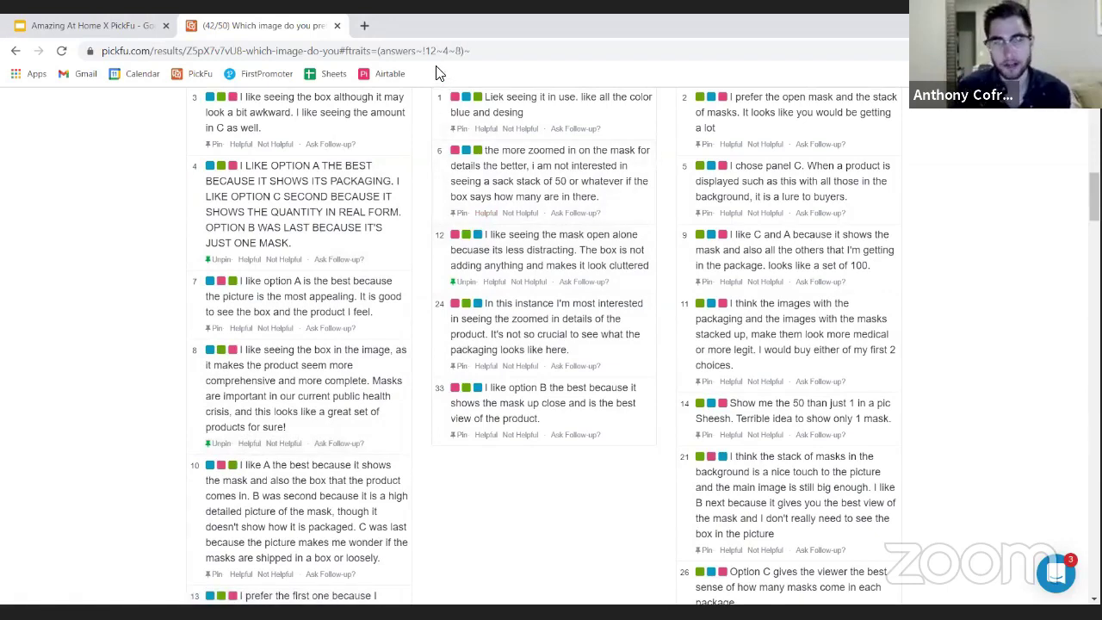
# View the Not Helpful reasons and the follow-up question form for Option B's first response, dismissing both without submitting
pyautogui.moveTo(485, 272)
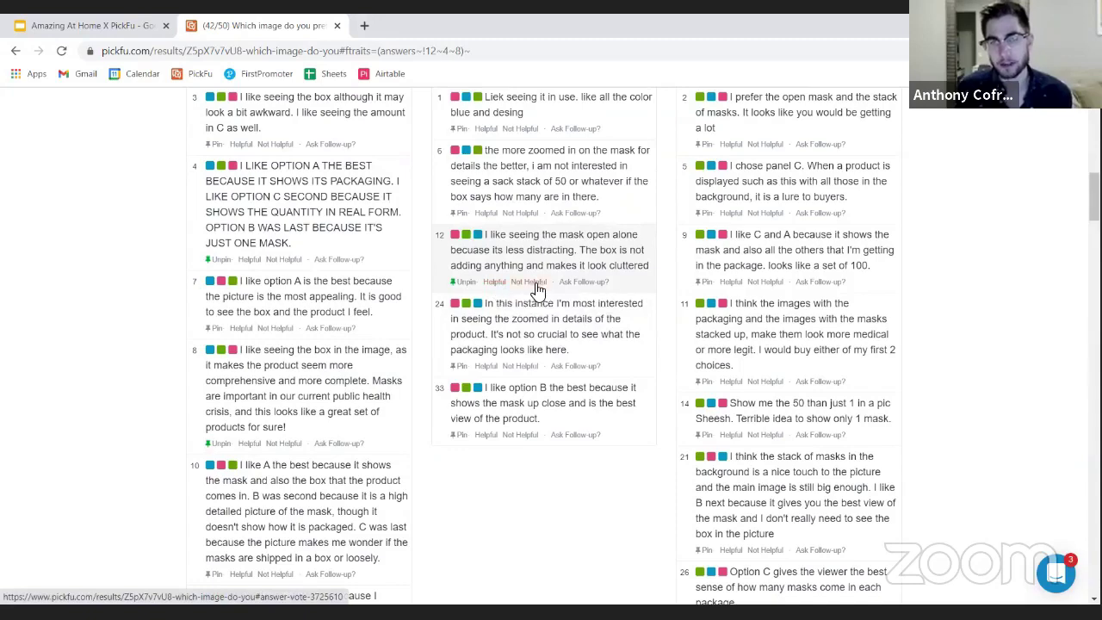
pyautogui.moveTo(527, 334)
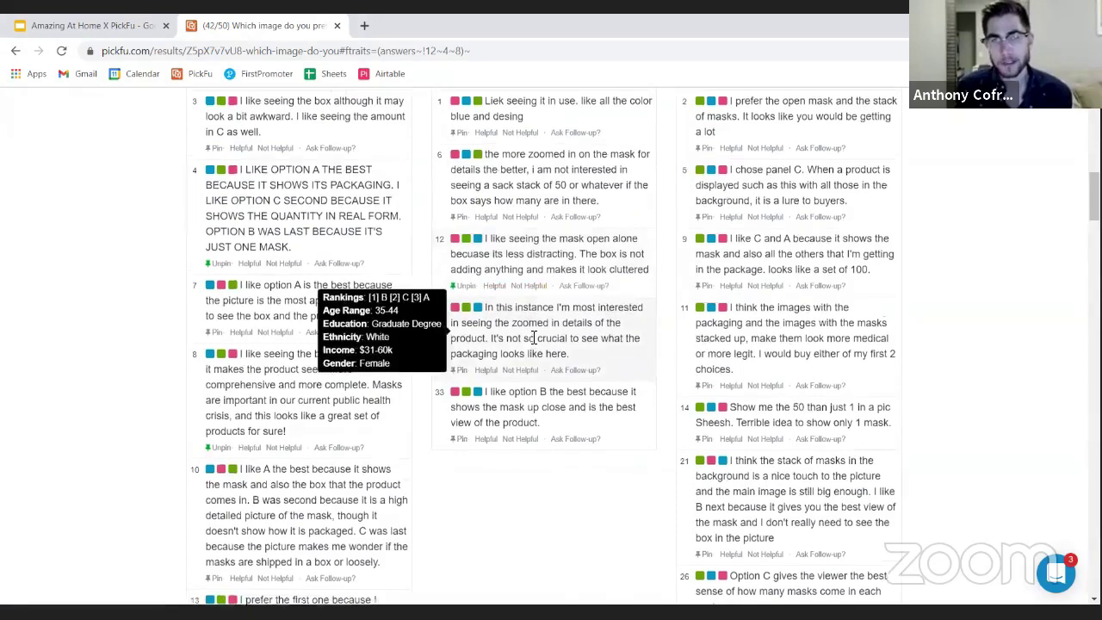
pyautogui.scroll(2, 534, 337)
pyautogui.moveTo(528, 250)
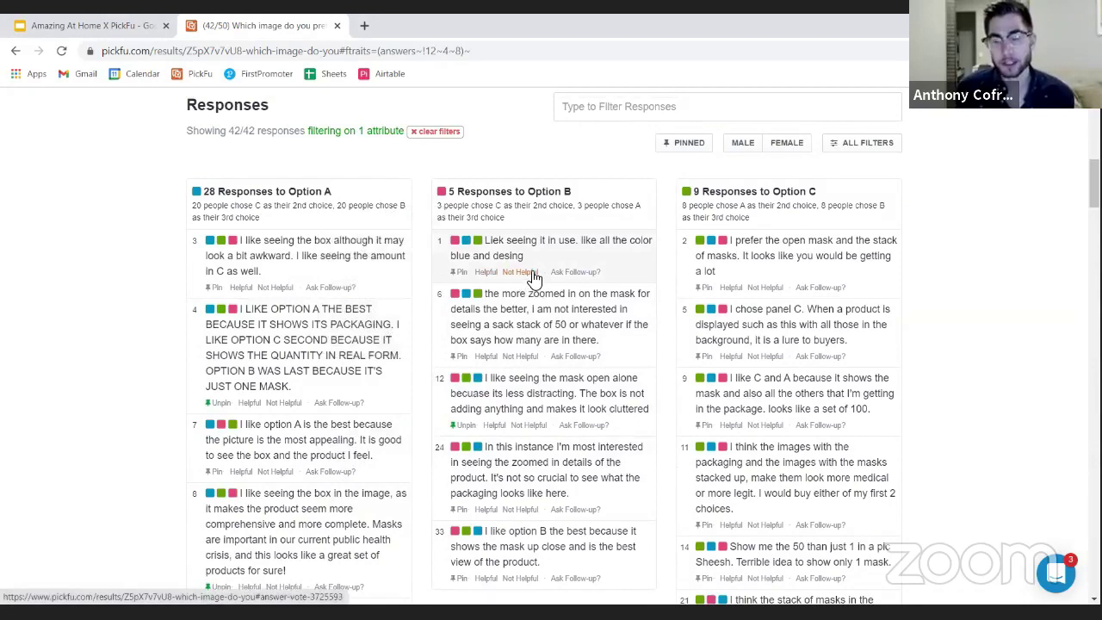
pyautogui.click(534, 278)
pyautogui.moveTo(560, 293)
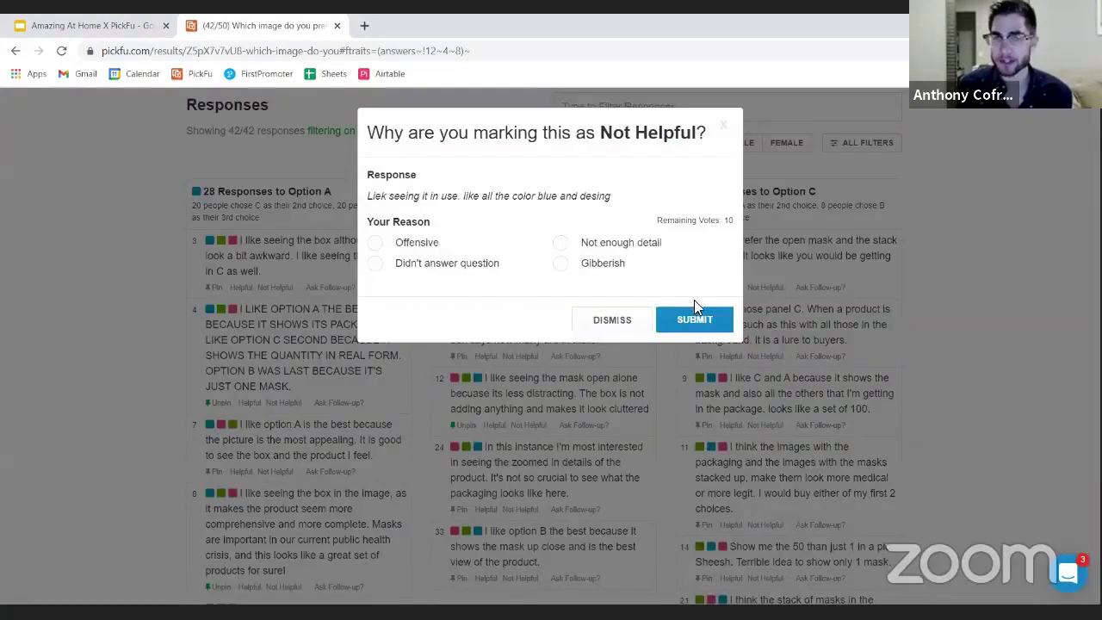
pyautogui.click(637, 322)
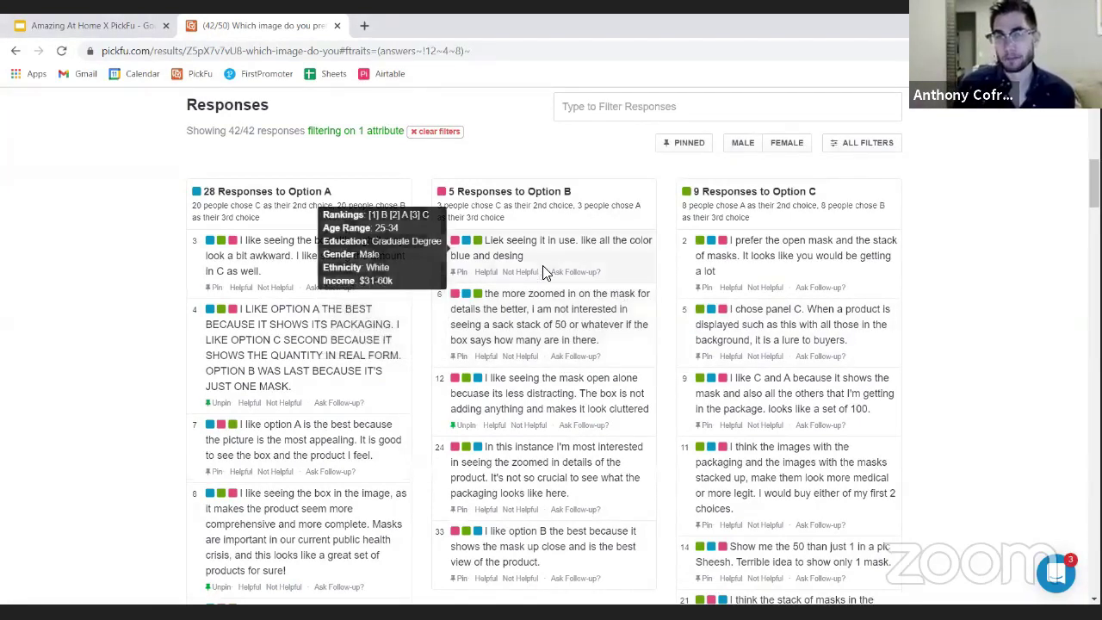
pyautogui.click(568, 274)
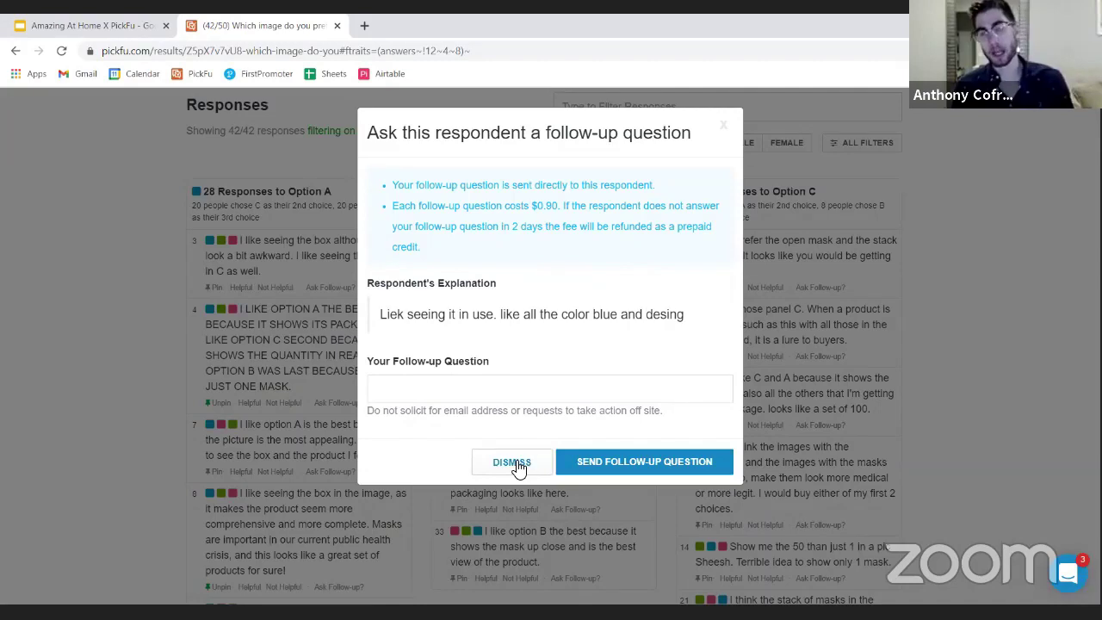
pyautogui.click(515, 463)
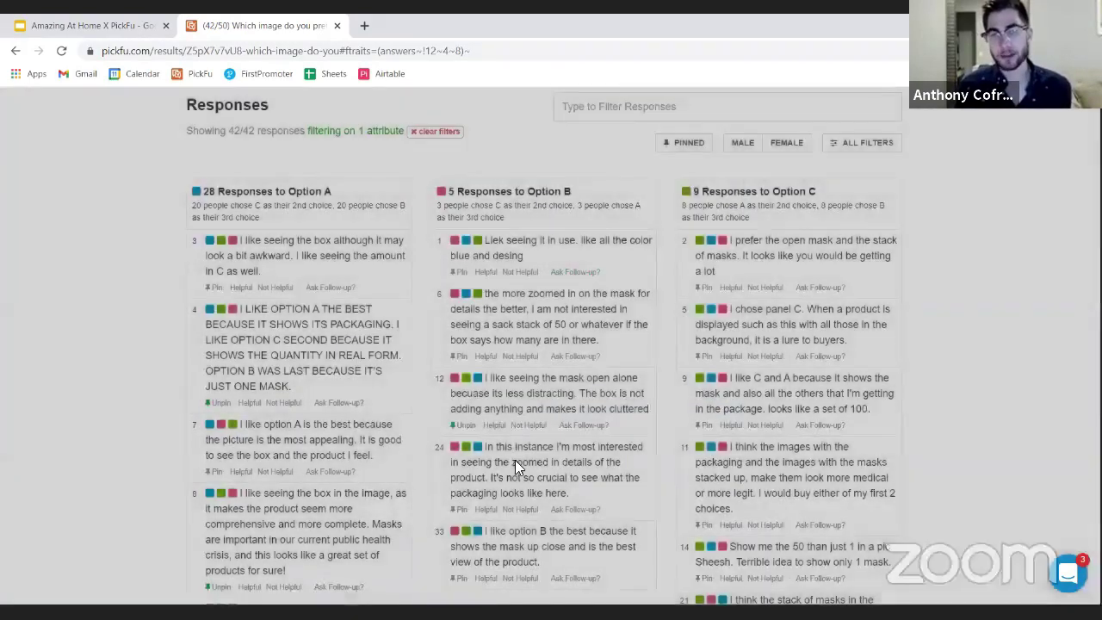
# Examine the demographic charts for age range, education, ethnicity and gender, and return to the Responses section
pyautogui.scroll(-20, 515, 460)
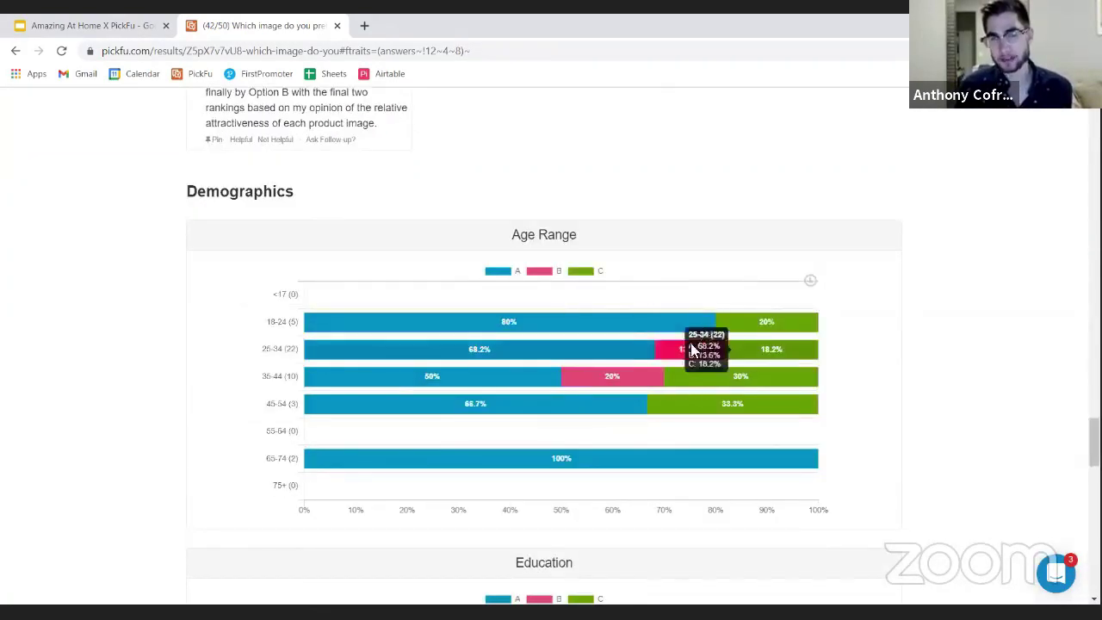
pyautogui.scroll(-1, 620, 367)
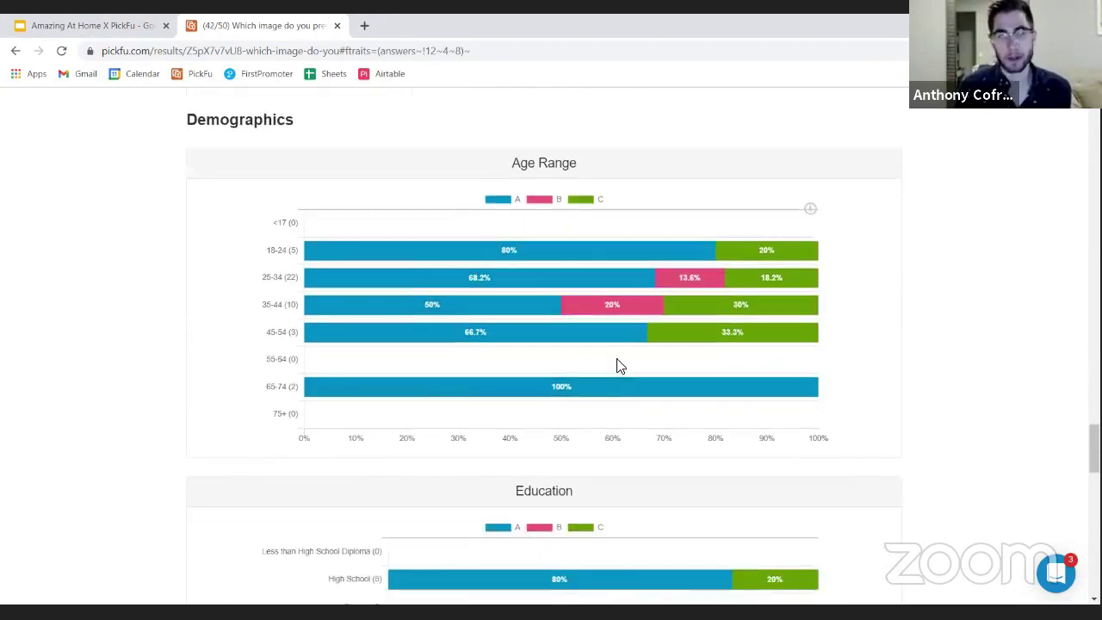
pyautogui.scroll(-7, 620, 367)
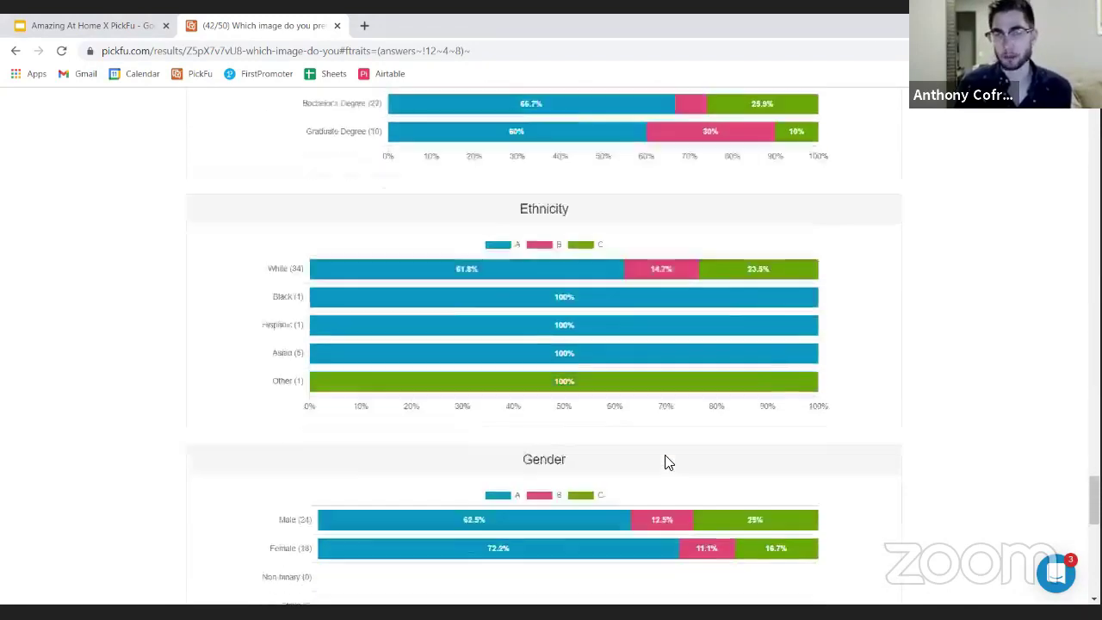
pyautogui.scroll(-3, 667, 463)
pyautogui.scroll(20, 667, 462)
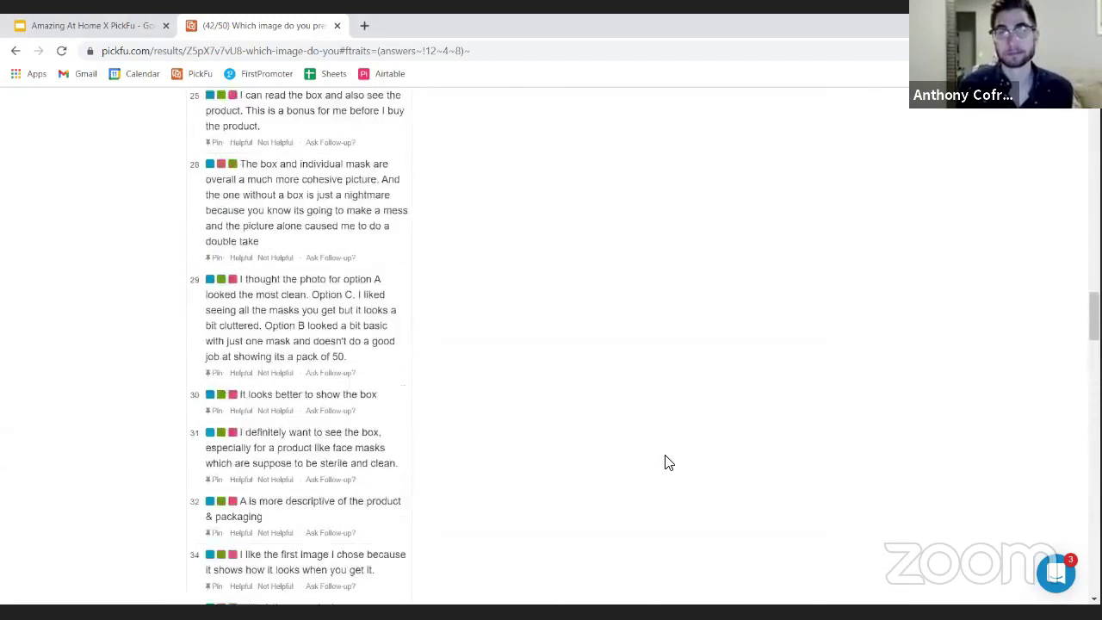
pyautogui.scroll(10, 668, 463)
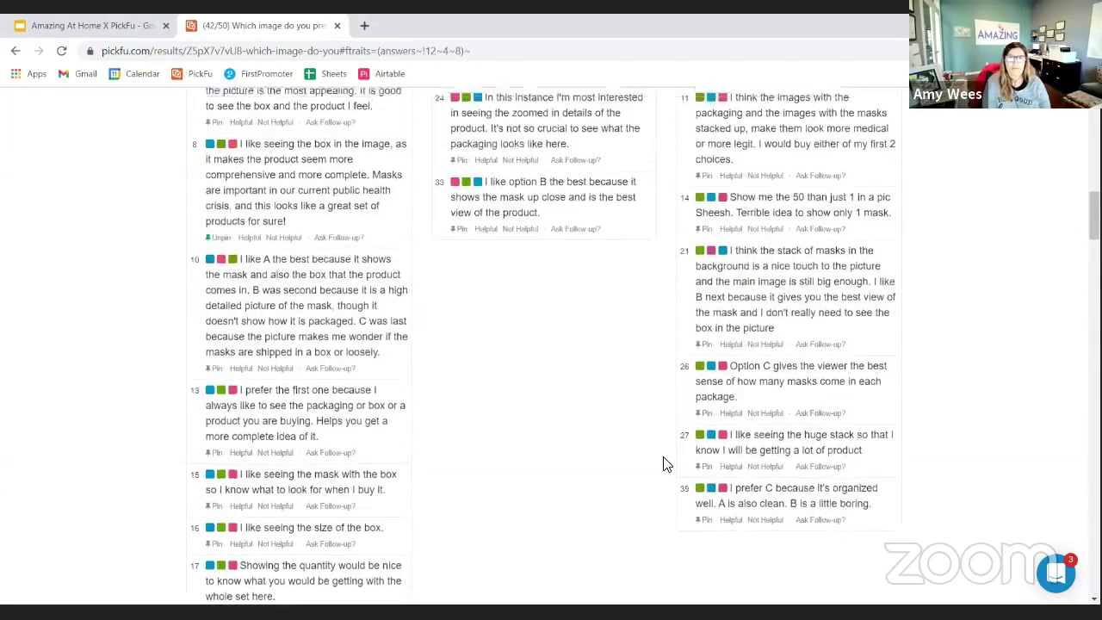
pyautogui.scroll(8, 668, 463)
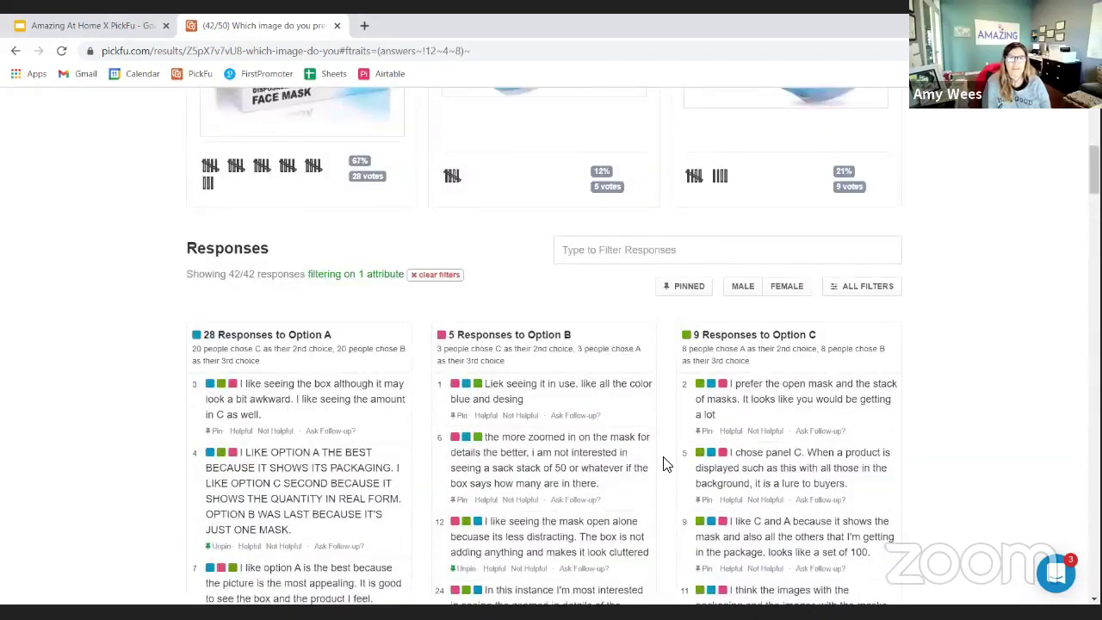
pyautogui.scroll(-2, 667, 464)
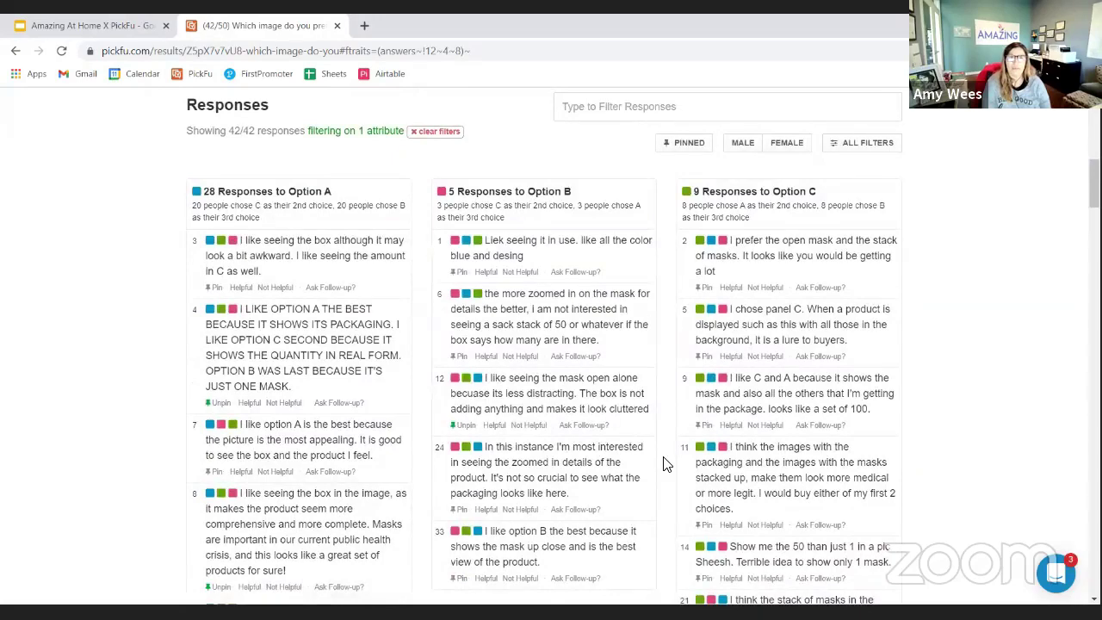
pyautogui.scroll(5, 663, 464)
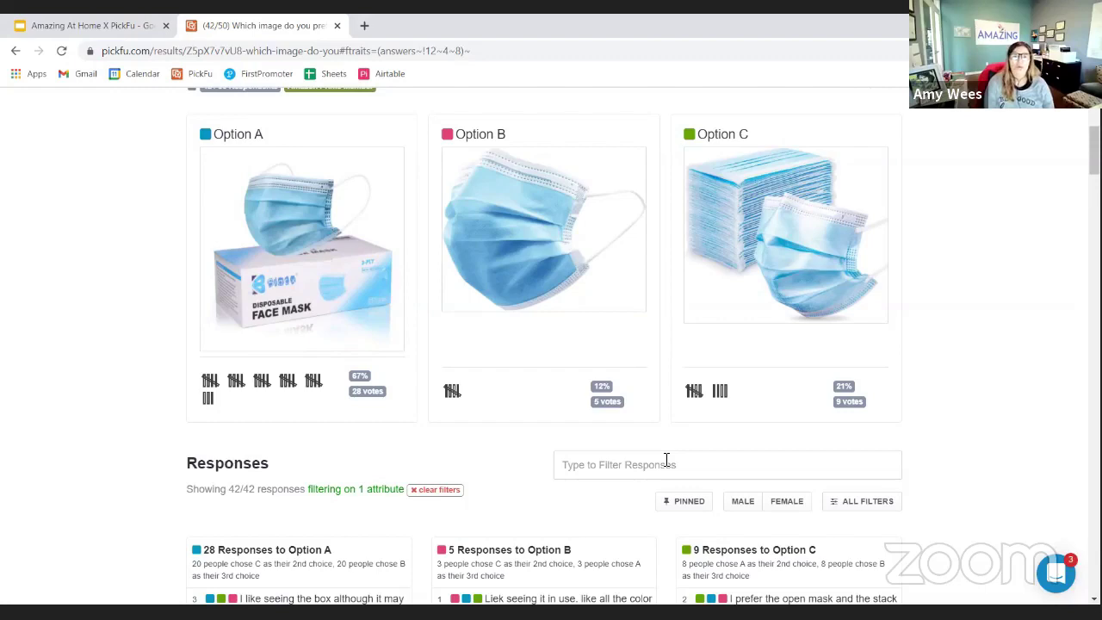
pyautogui.scroll(-1, 771, 465)
pyautogui.scroll(-1, 771, 464)
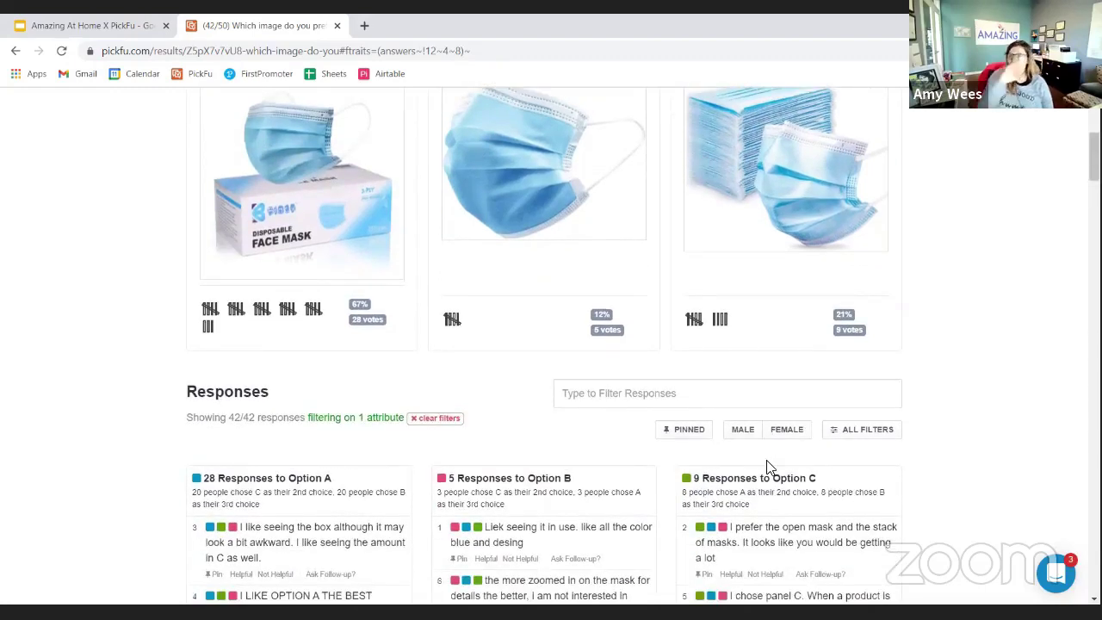
pyautogui.scroll(-2, 769, 467)
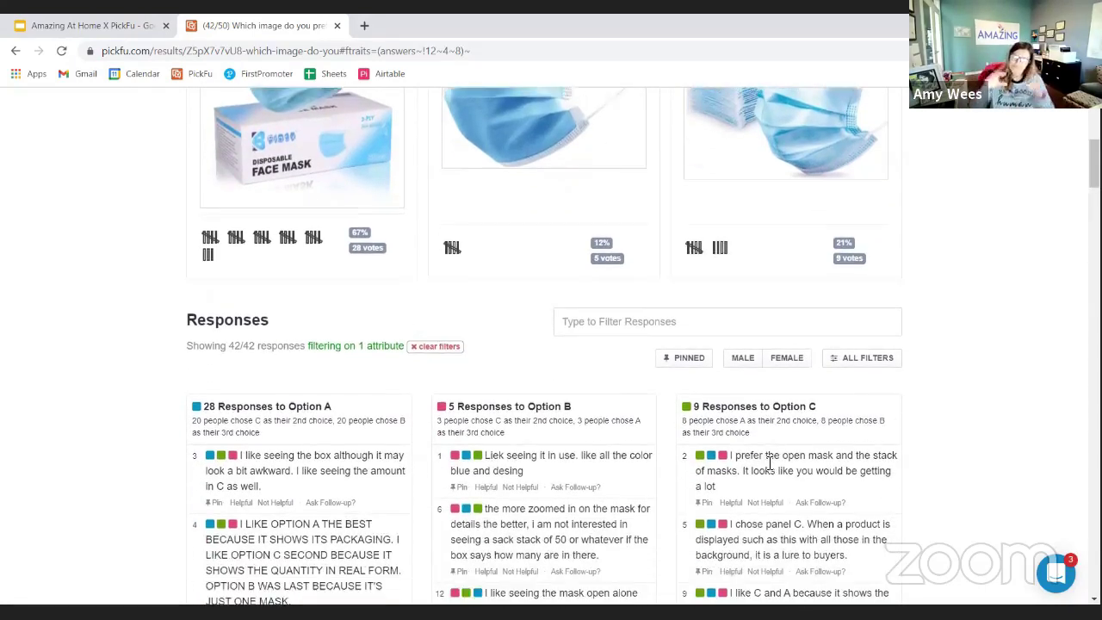
pyautogui.scroll(2, 769, 468)
pyautogui.scroll(2, 770, 465)
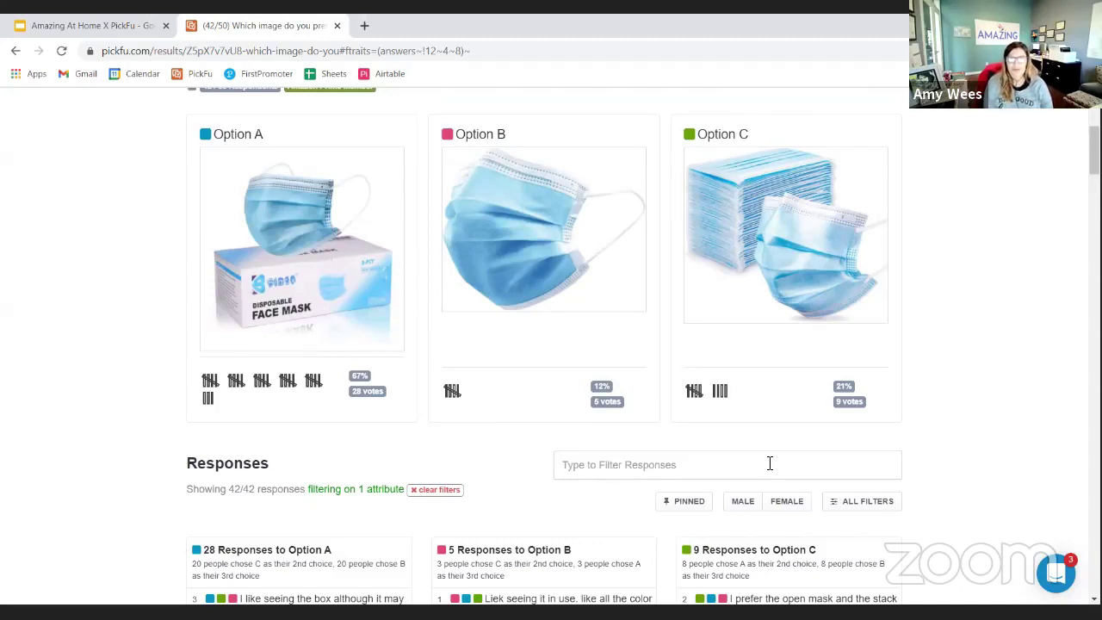
# Highlight the text "prefer the open mask and the stack of masks. It looks like you would be getting" in Option C's first response
pyautogui.scroll(-3, 770, 461)
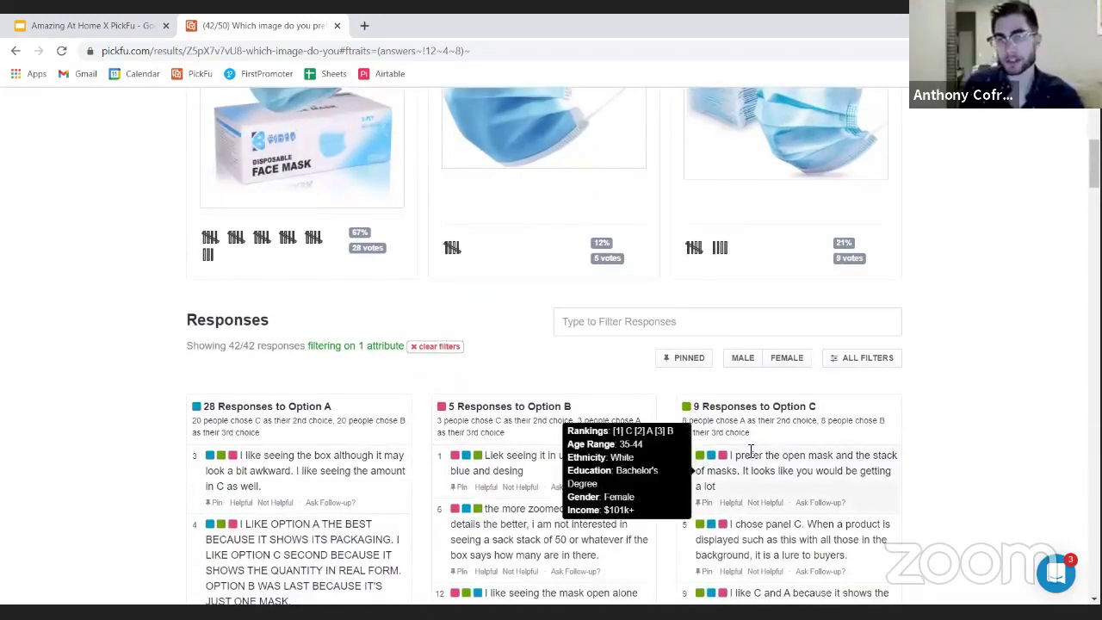
pyautogui.scroll(1, 861, 492)
pyautogui.scroll(-1, 868, 507)
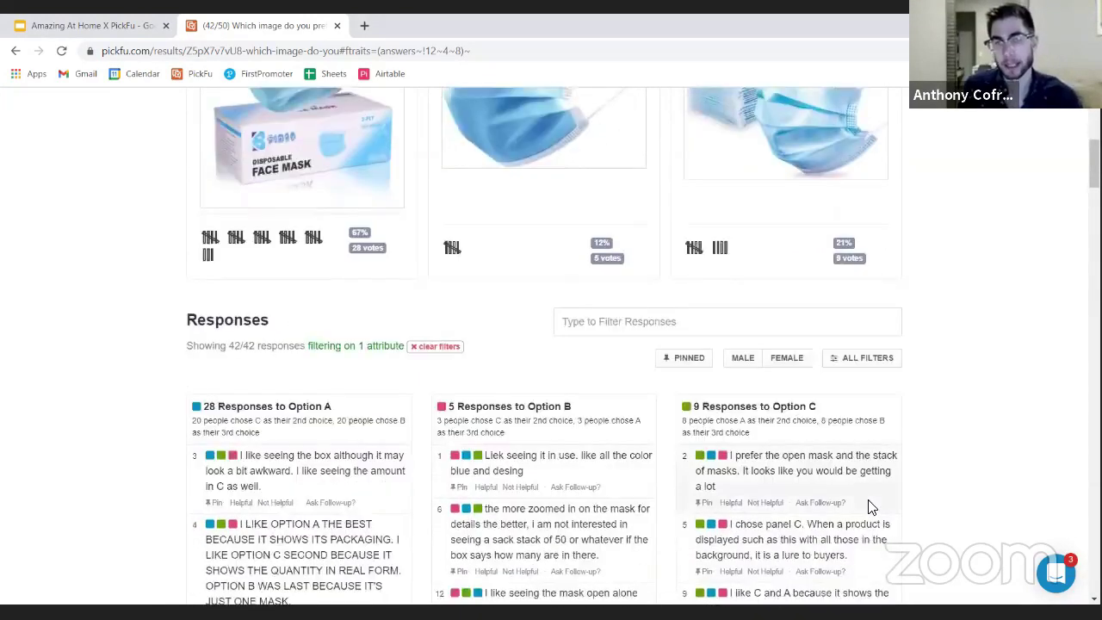
pyautogui.scroll(2, 794, 344)
pyautogui.scroll(-3, 775, 405)
pyautogui.moveTo(740, 387)
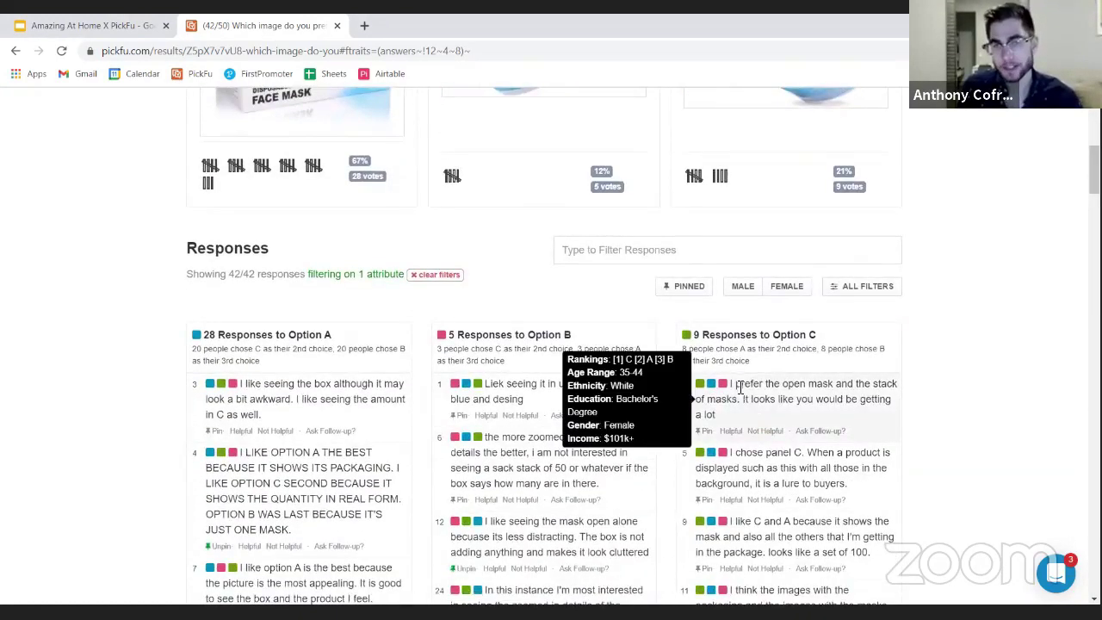
pyautogui.moveTo(738, 384); pyautogui.dragTo(888, 406)
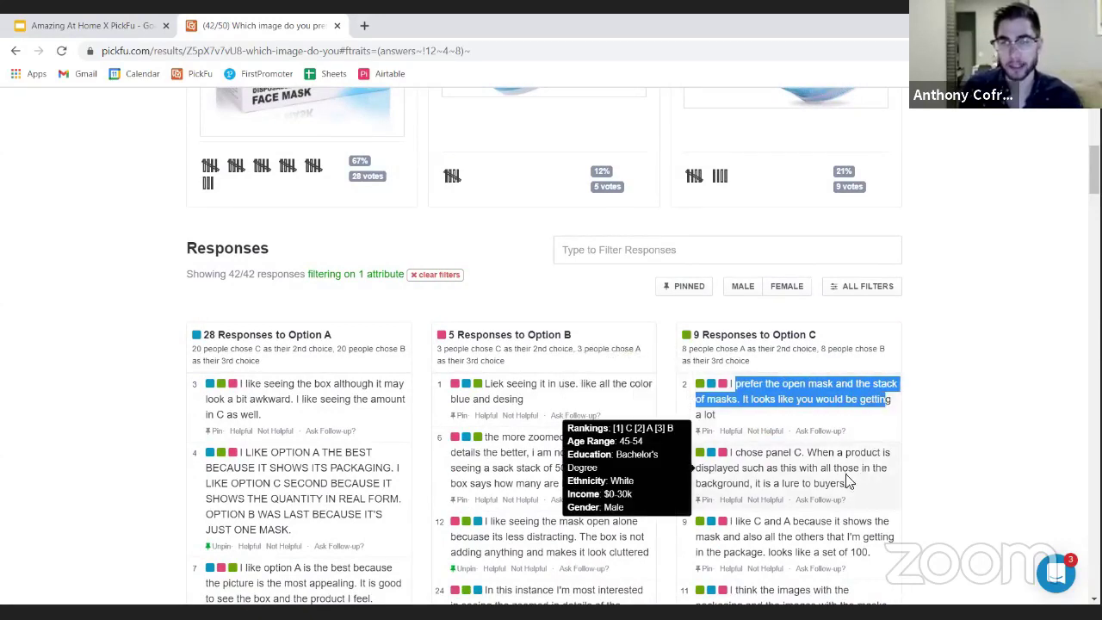
# Highlight the text "such as this with all those in the background, it is a lure to buyers." in Option C's second response
pyautogui.moveTo(747, 469); pyautogui.dragTo(877, 487)
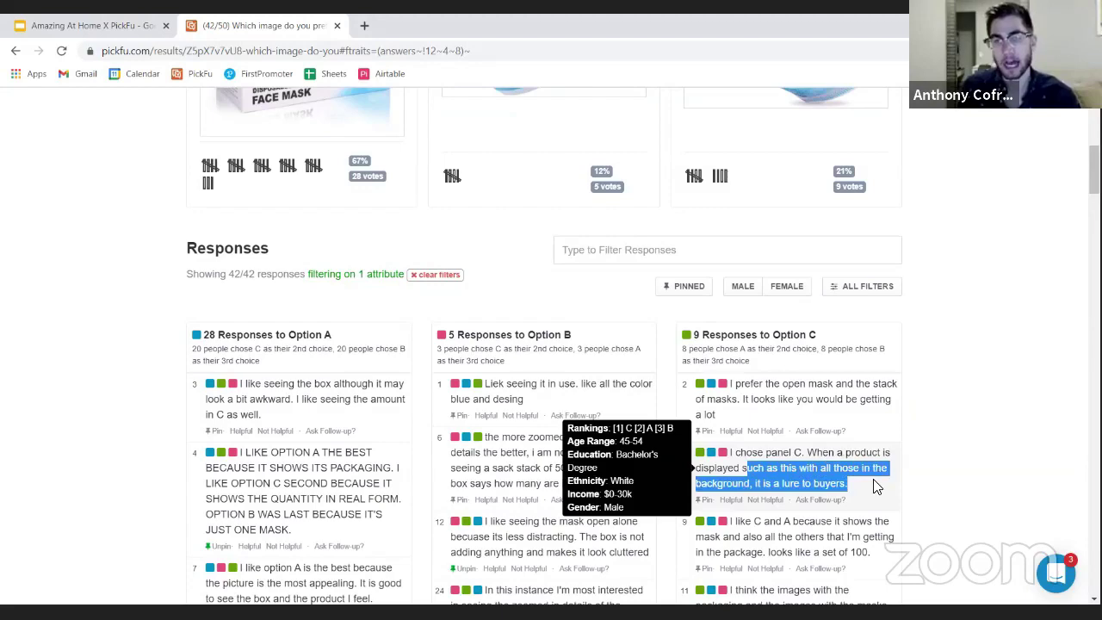
pyautogui.scroll(2, 418, 454)
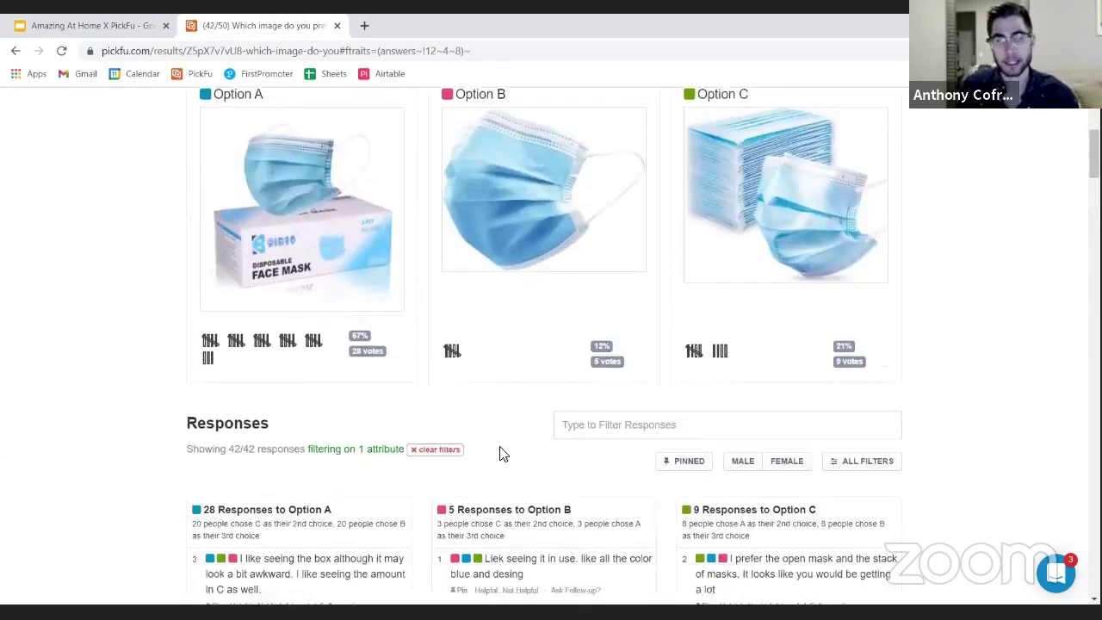
# Highlight "seeing it in use. like" and "zoomed in on the mask for" in Option B's first two responses, and return to the option images
pyautogui.scroll(-3, 503, 454)
pyautogui.moveTo(506, 313); pyautogui.dragTo(591, 324)
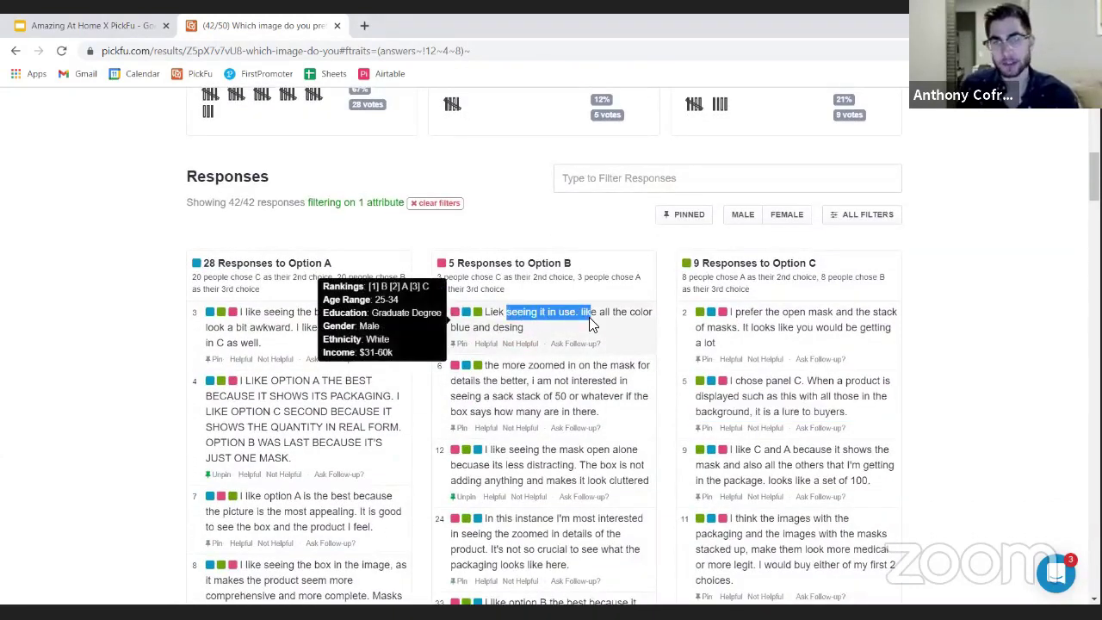
pyautogui.moveTo(534, 365); pyautogui.dragTo(651, 368)
pyautogui.scroll(3, 632, 379)
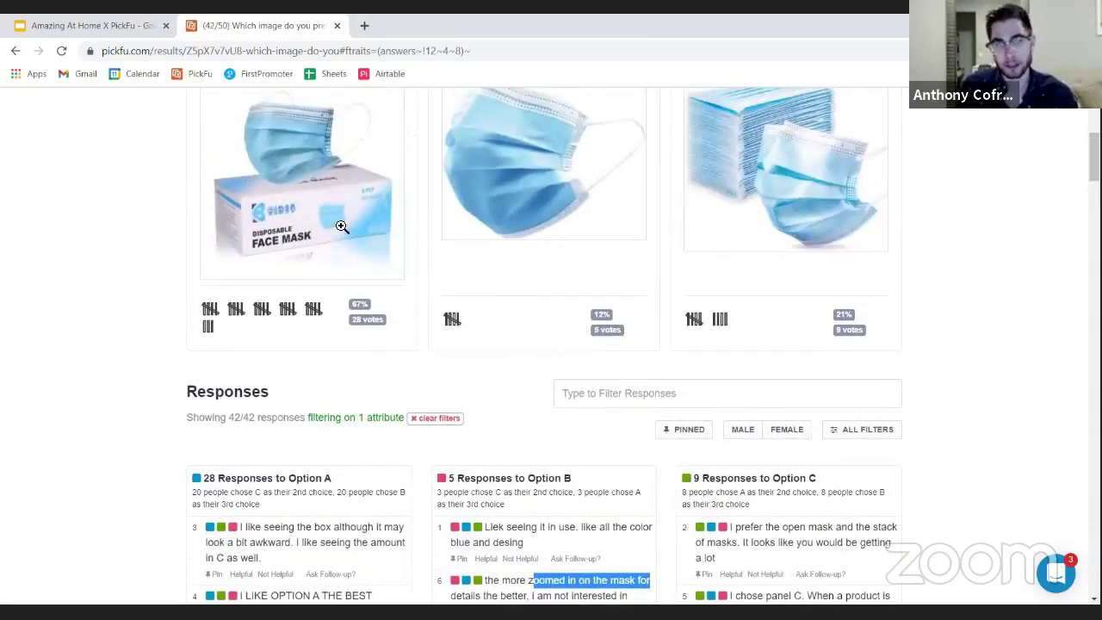
pyautogui.scroll(1, 364, 253)
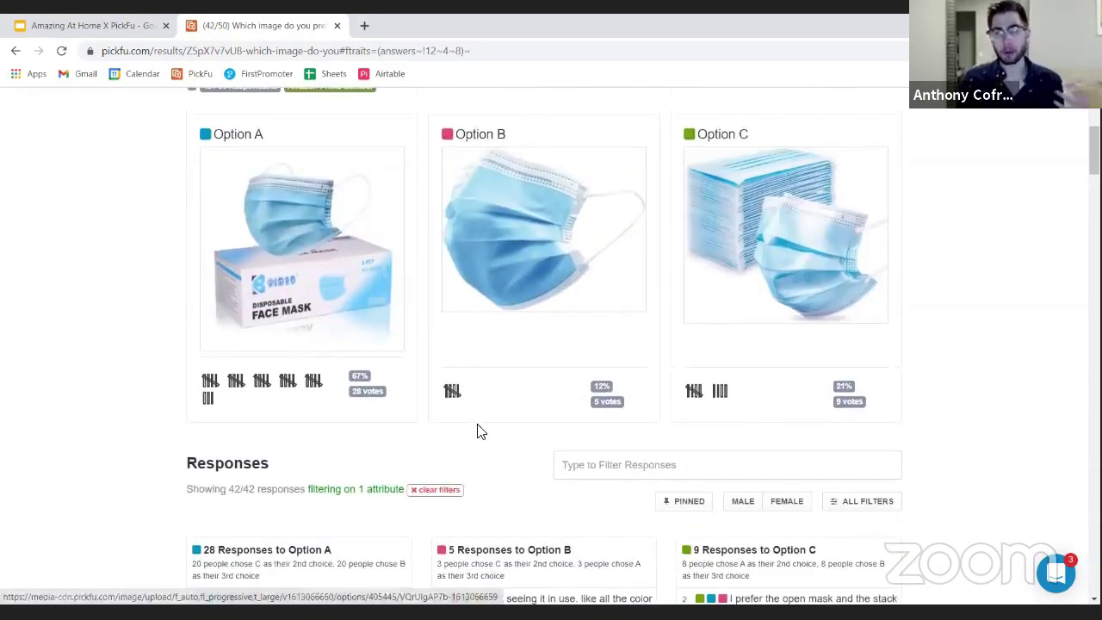
pyautogui.scroll(2, 474, 426)
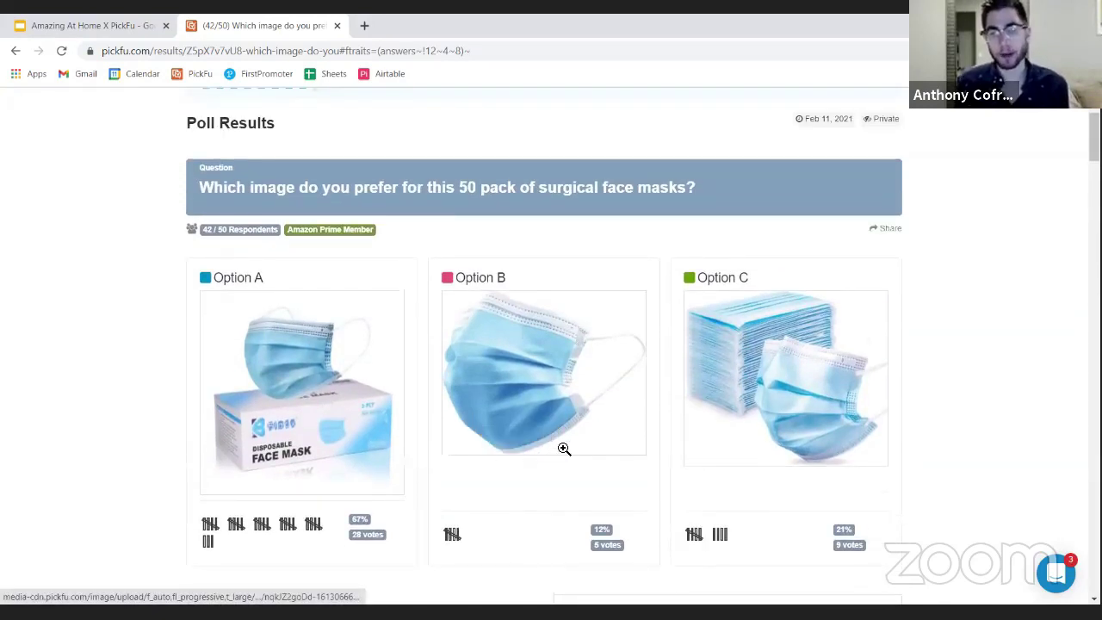